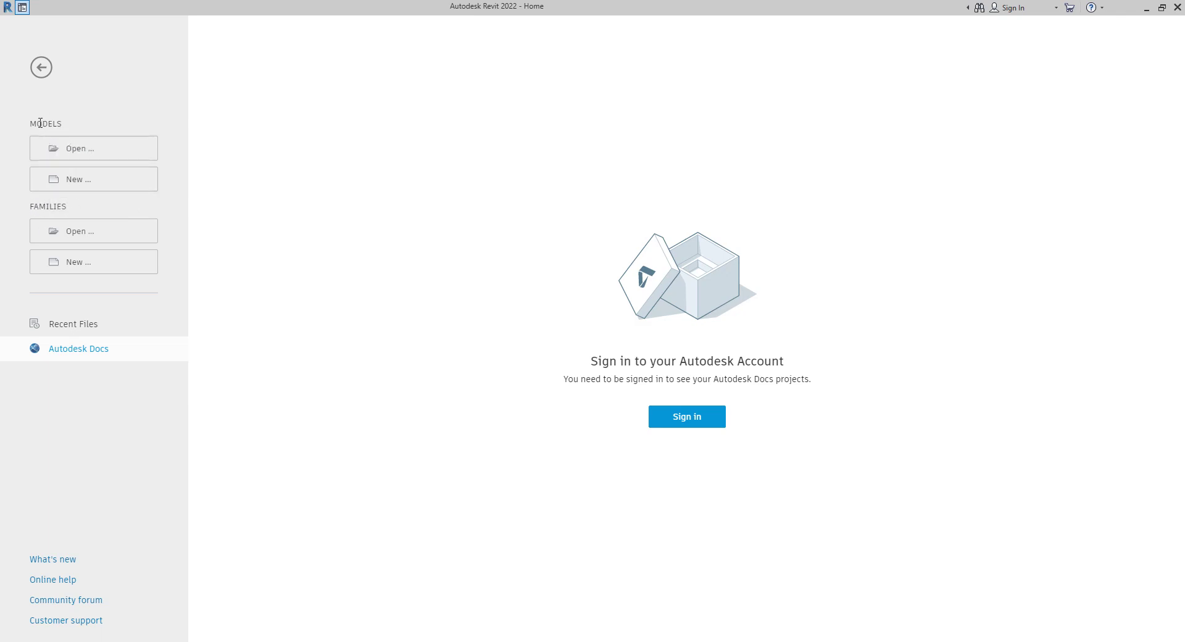
- Start a new model and set it to be created as a Project template
click(69, 178)
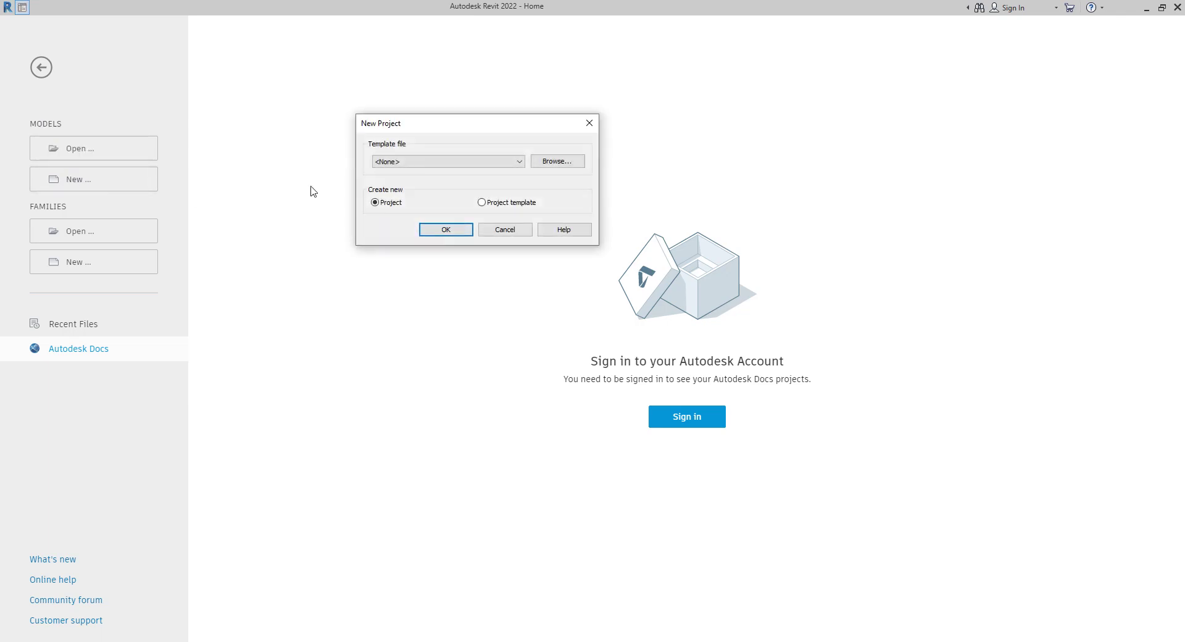
drag(376, 127, 287, 128)
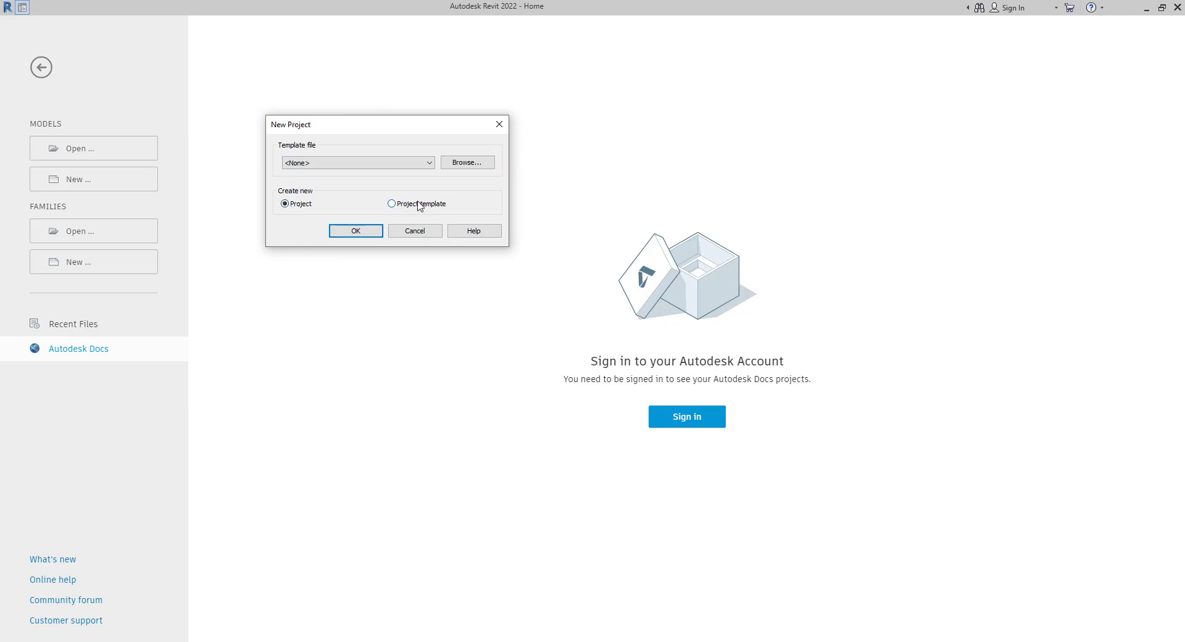
click(411, 204)
- Browse for a template file, enlarge the chooser, and open Local Disk (C:) from My Computer
click(479, 168)
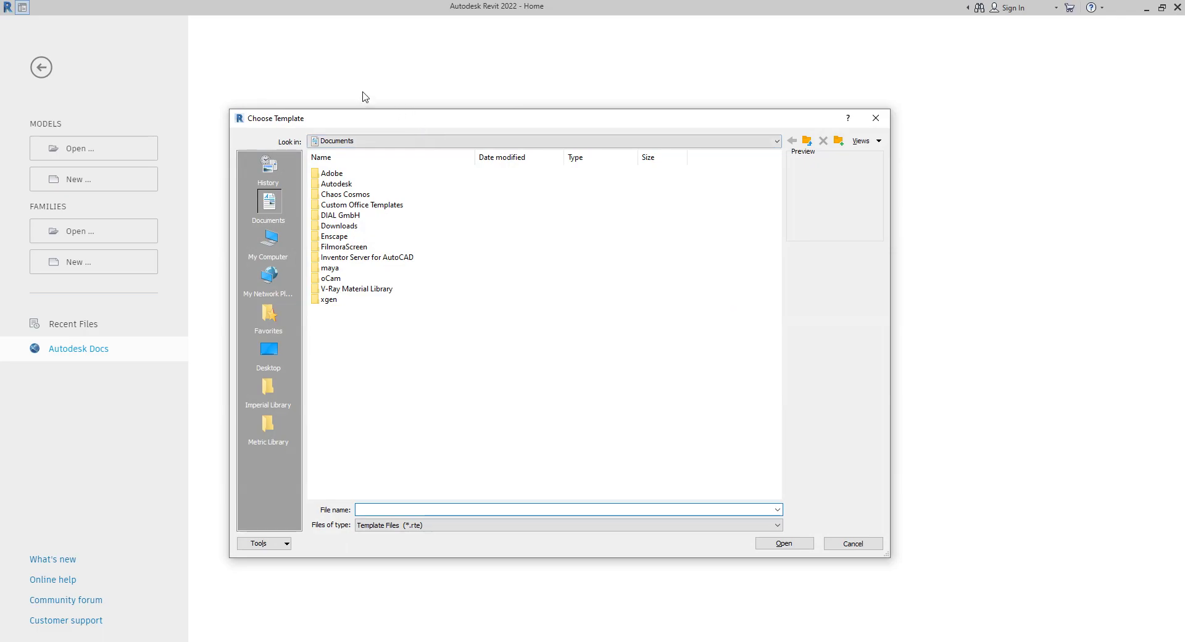
drag(362, 110, 361, 93)
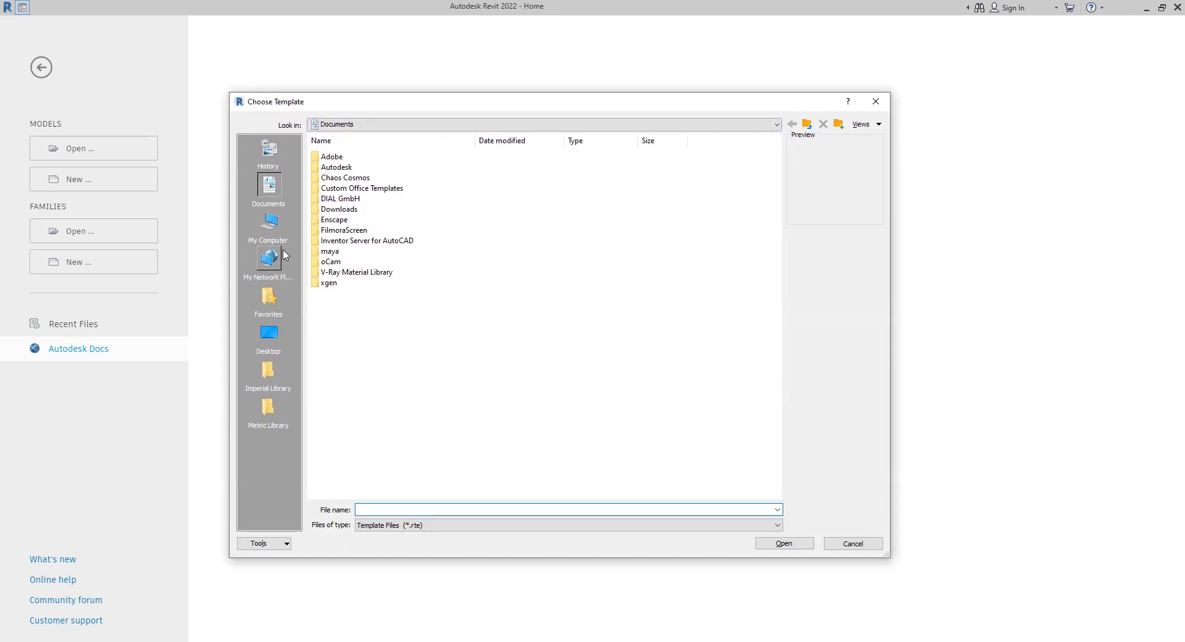
click(278, 229)
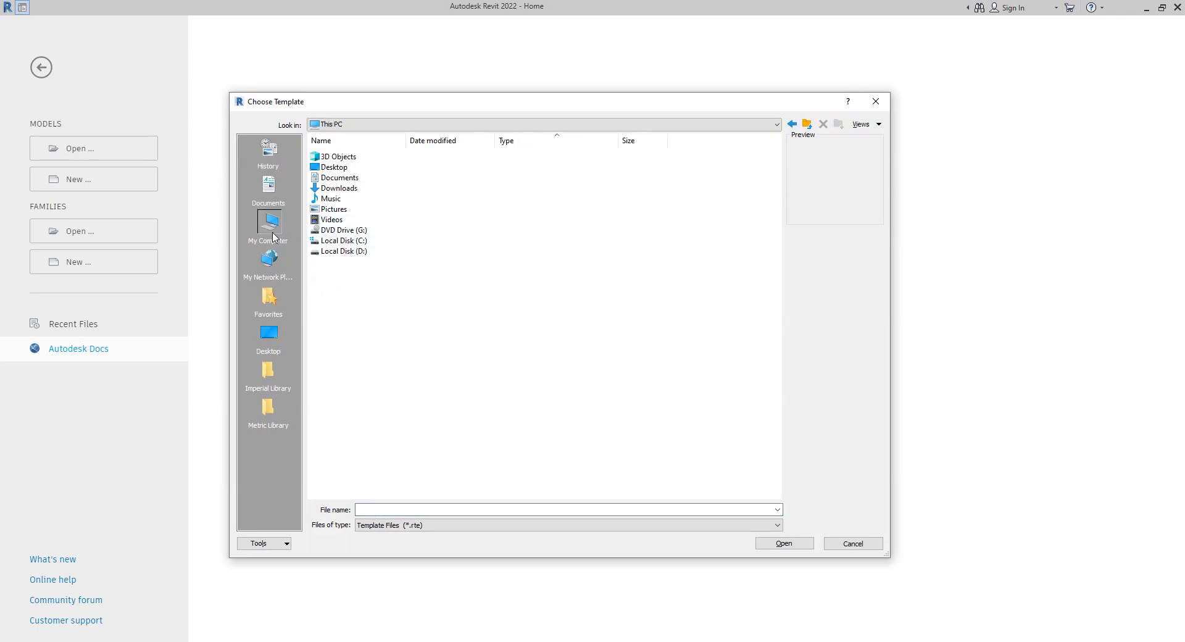
click(361, 244)
double_click(361, 244)
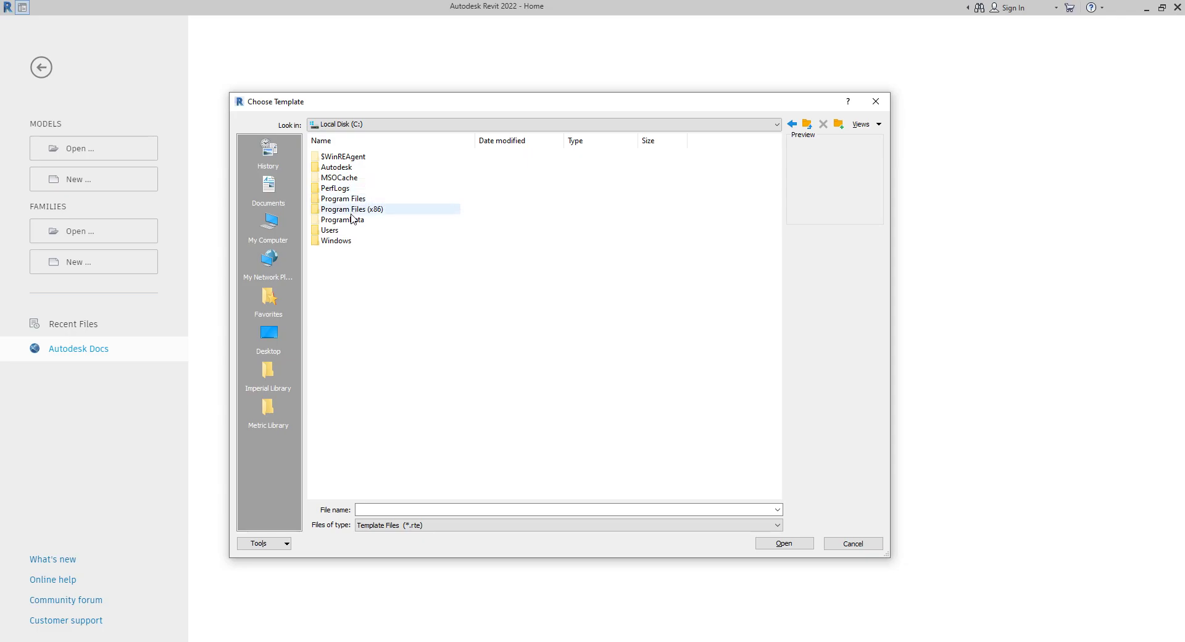
mouse_move(352, 209)
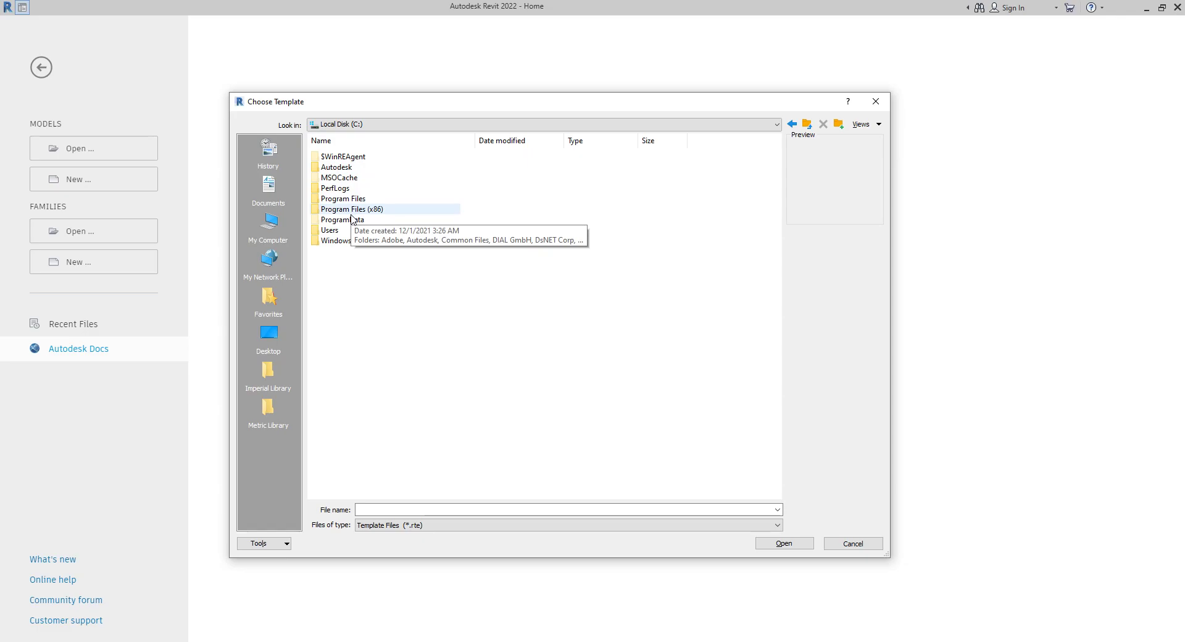
key(super+e)
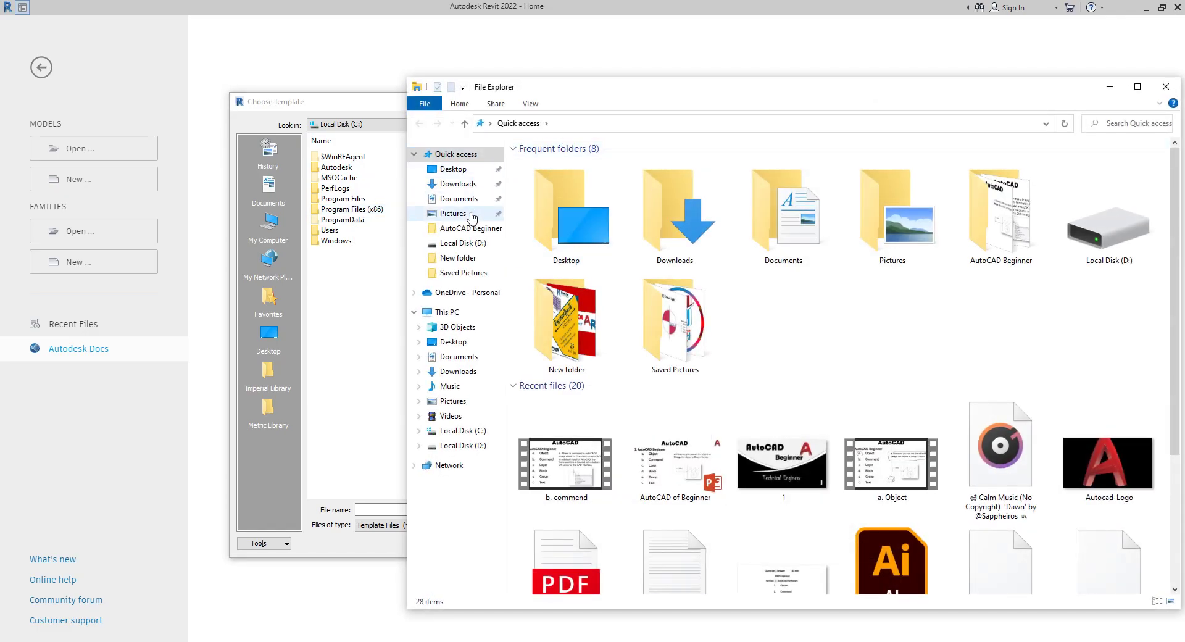
click(448, 312)
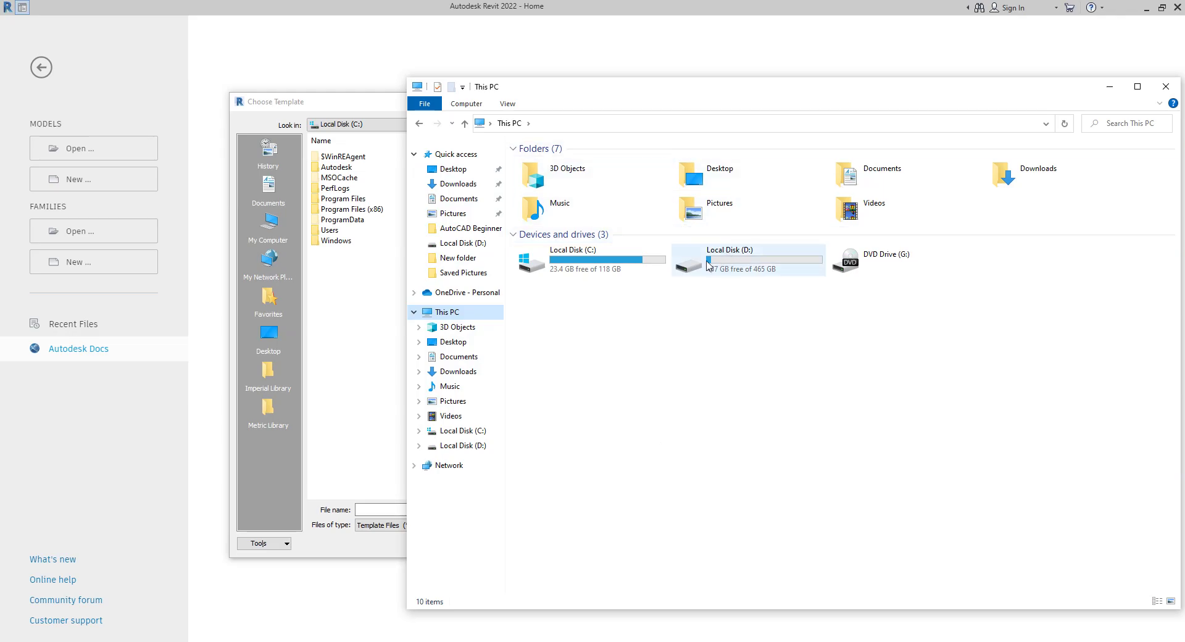
double_click(595, 262)
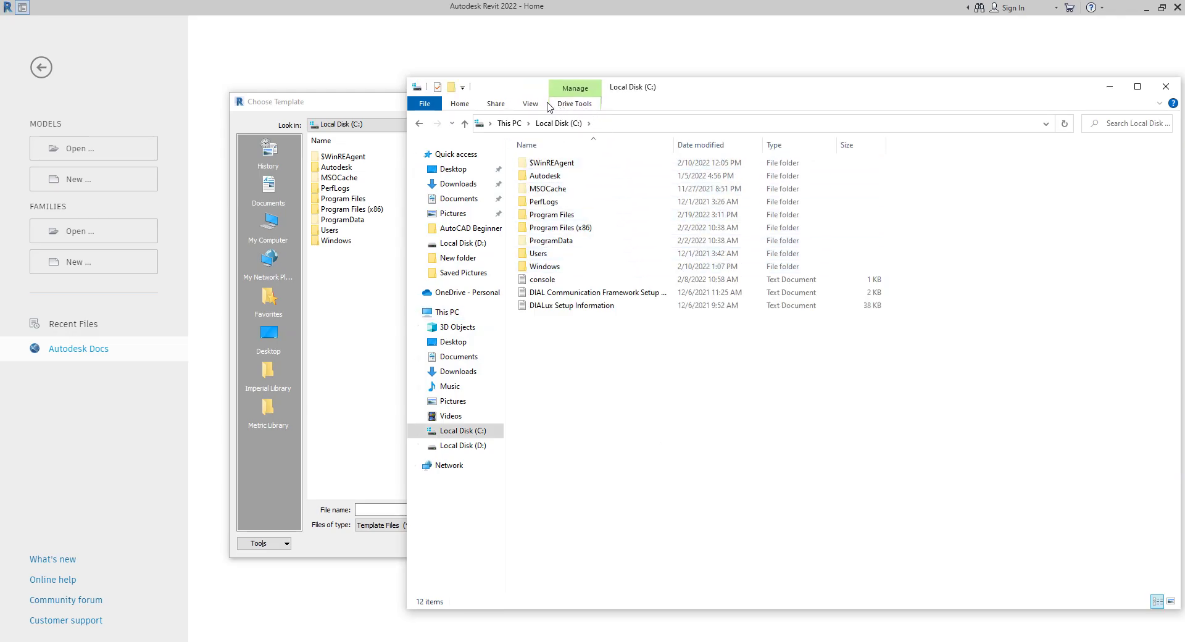
click(533, 105)
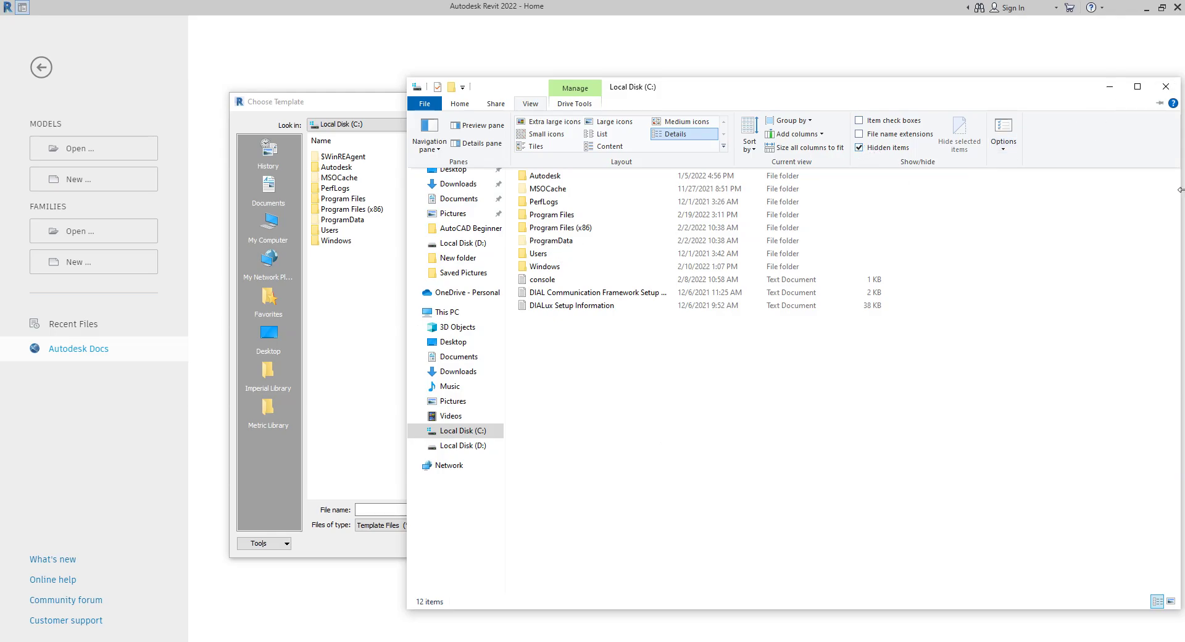
click(1165, 87)
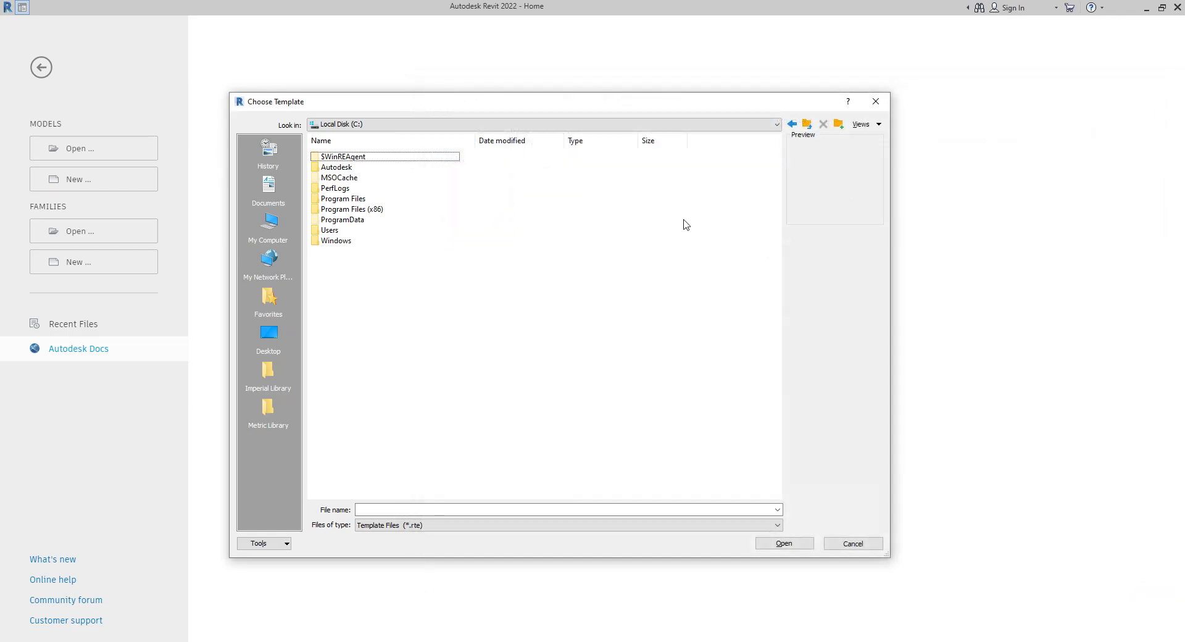
- Navigate to ProgramData > Autodesk > RVT 2022 > Templates > English and pick DefaultMetric.rte
double_click(355, 221)
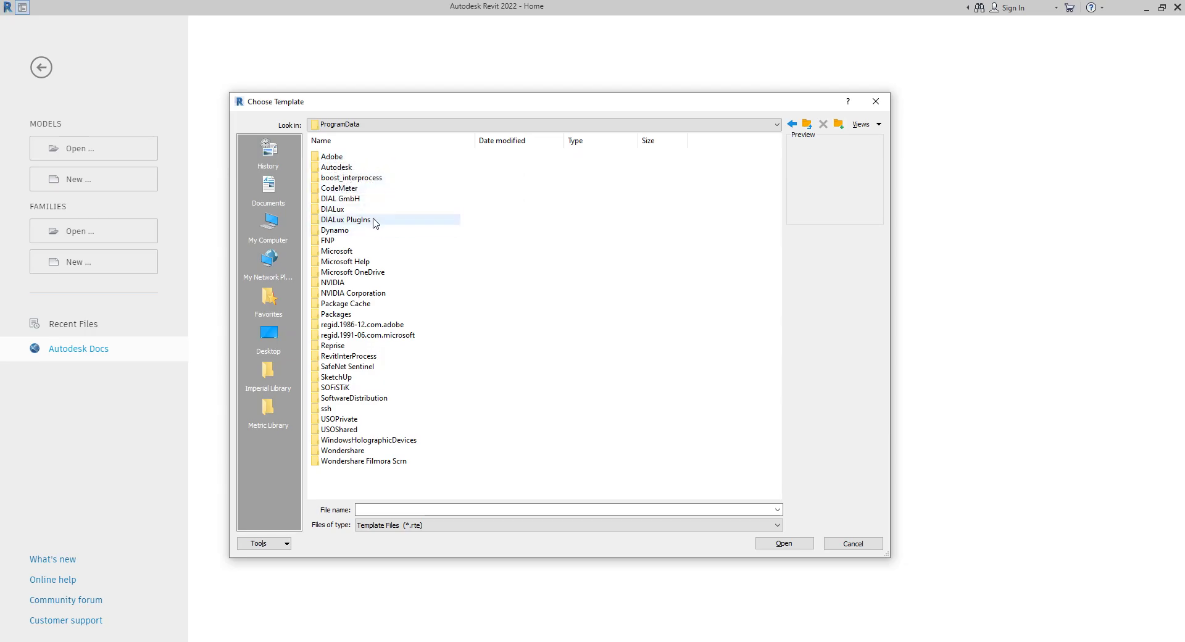
double_click(366, 169)
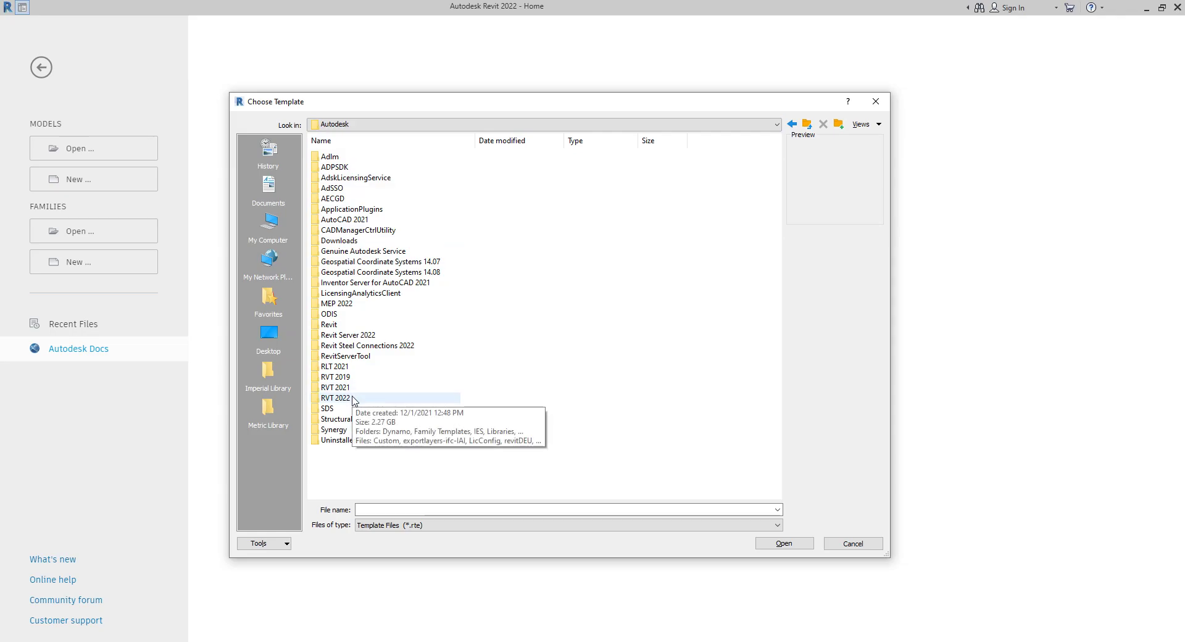
double_click(353, 398)
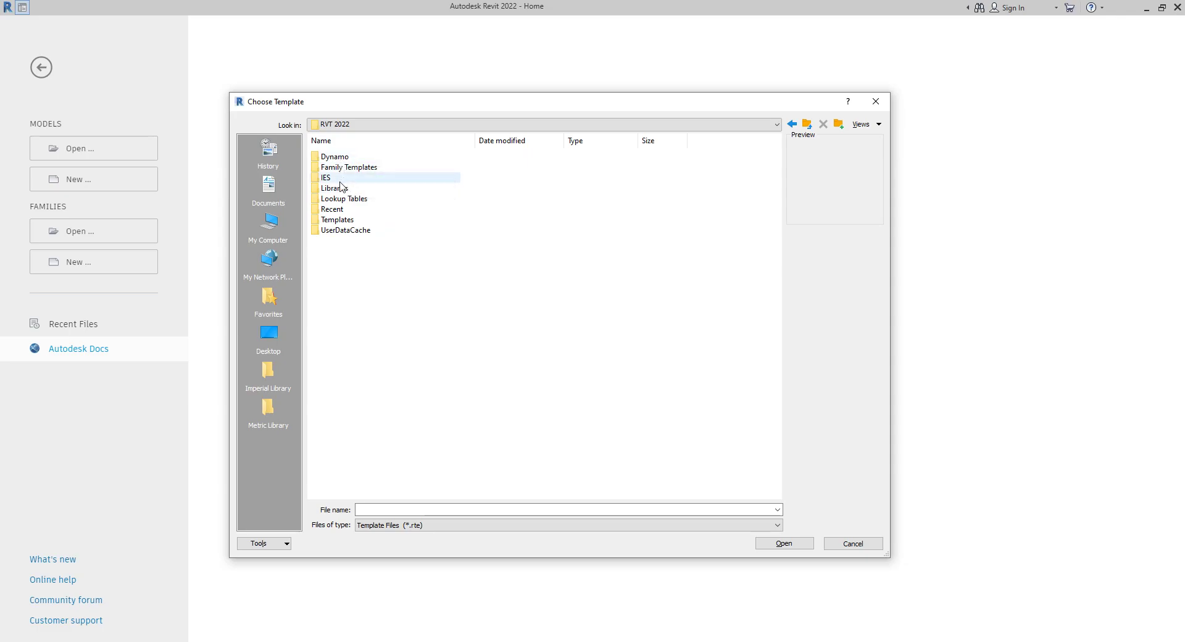
double_click(345, 221)
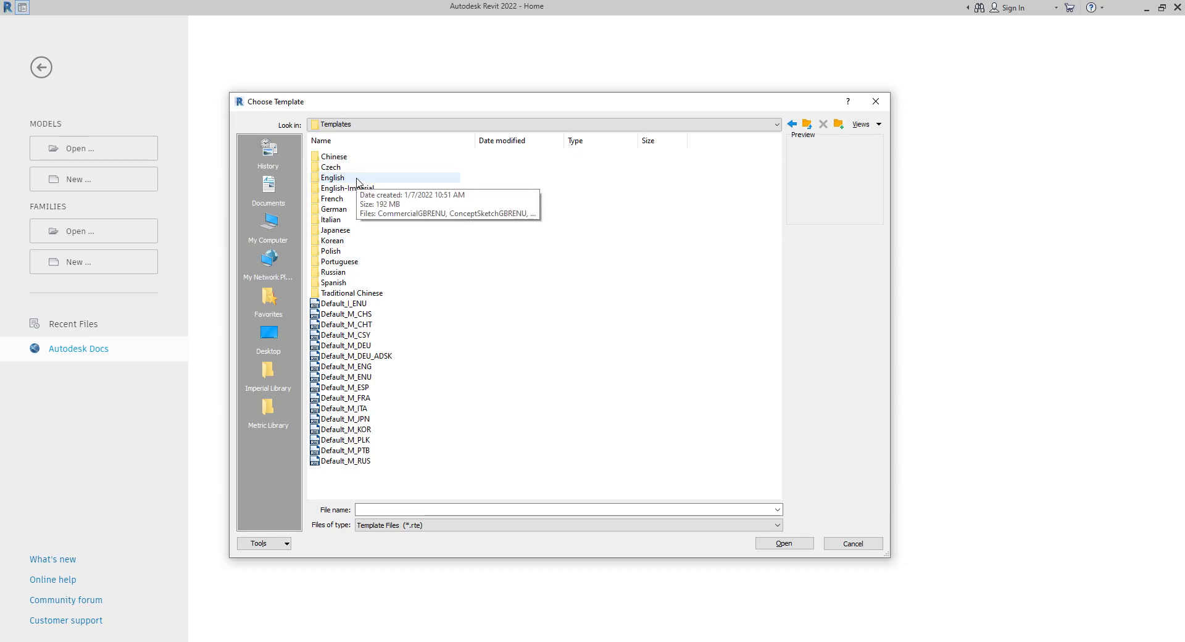
double_click(357, 179)
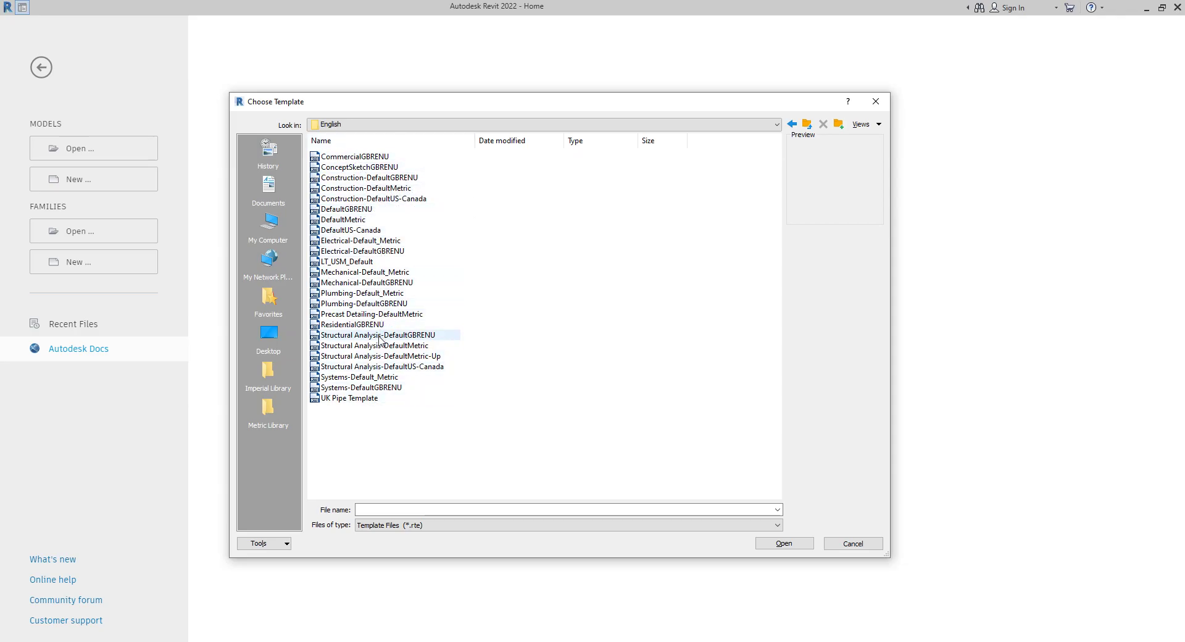
click(344, 294)
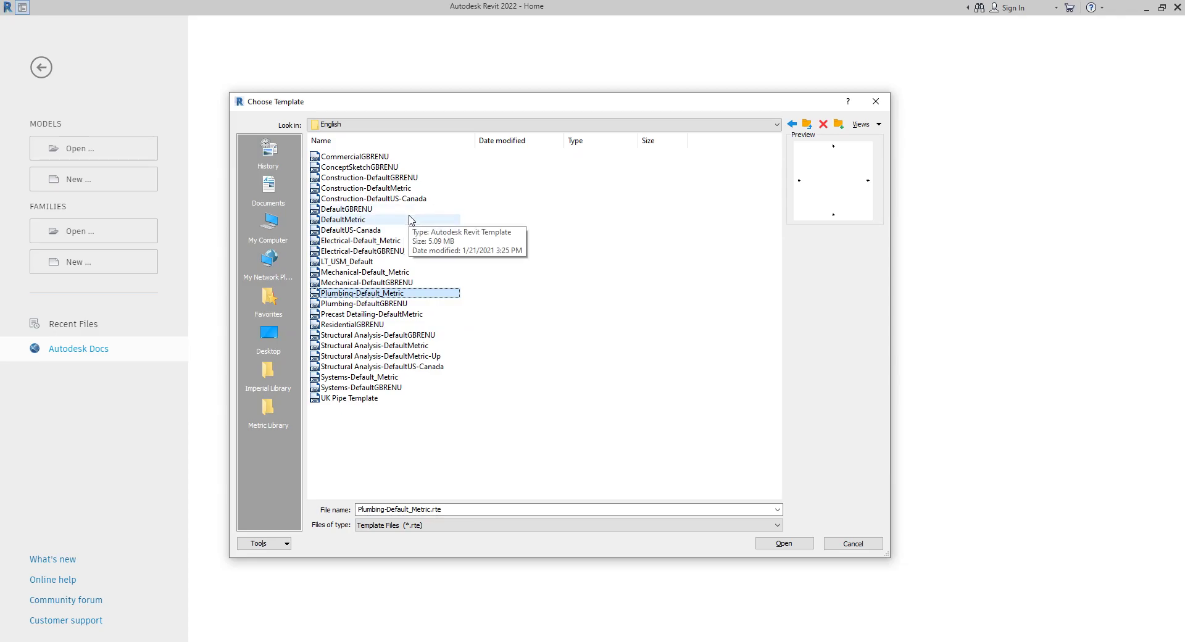
mouse_move(342, 219)
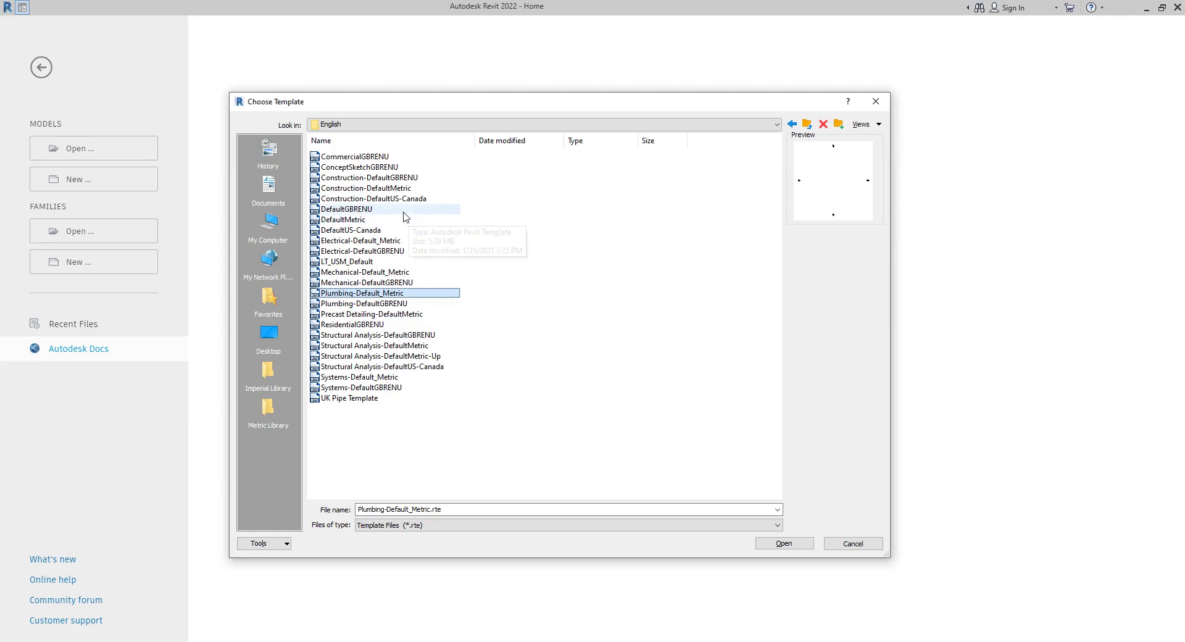
click(405, 220)
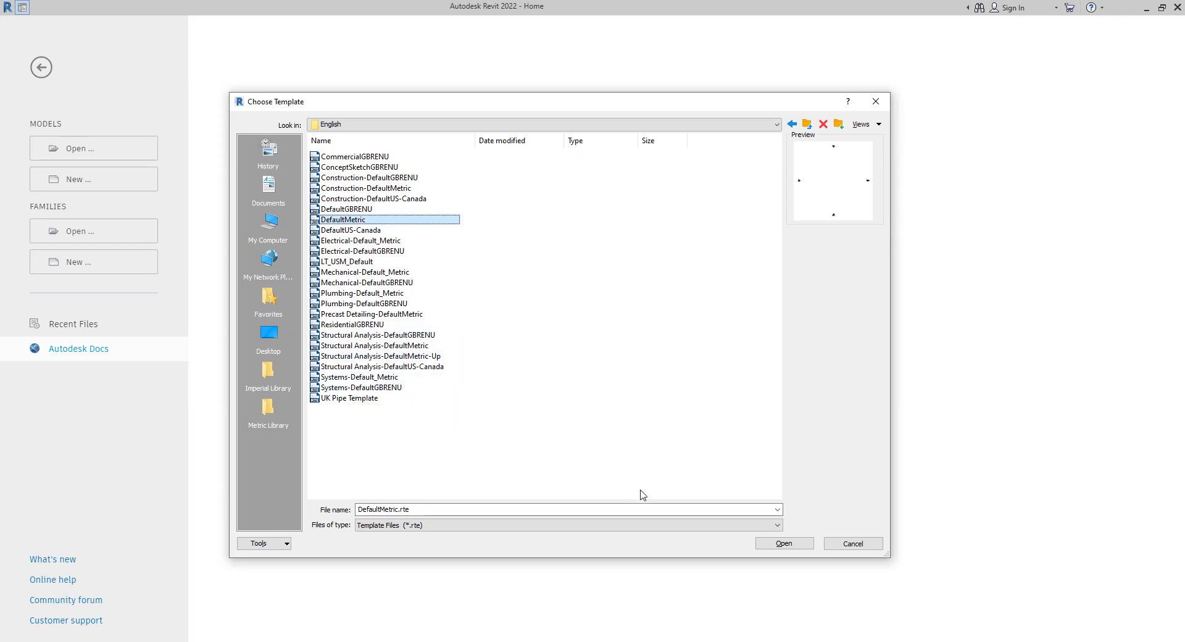
- Confirm DefaultMetric.rte and create the new project template, Template1
click(788, 546)
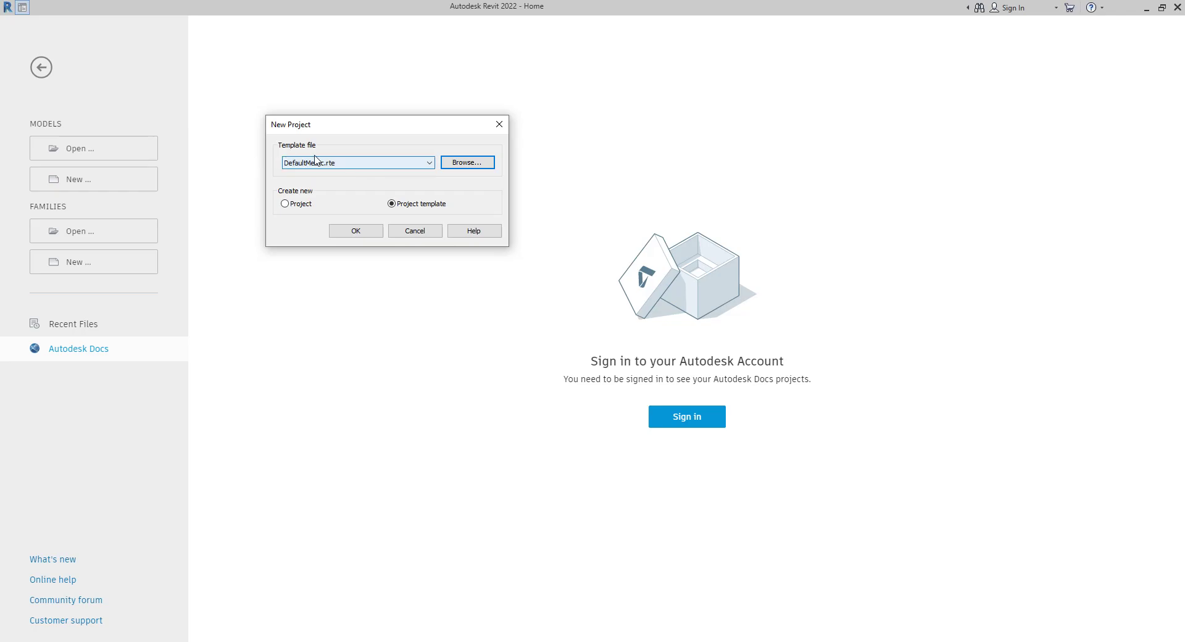
click(356, 230)
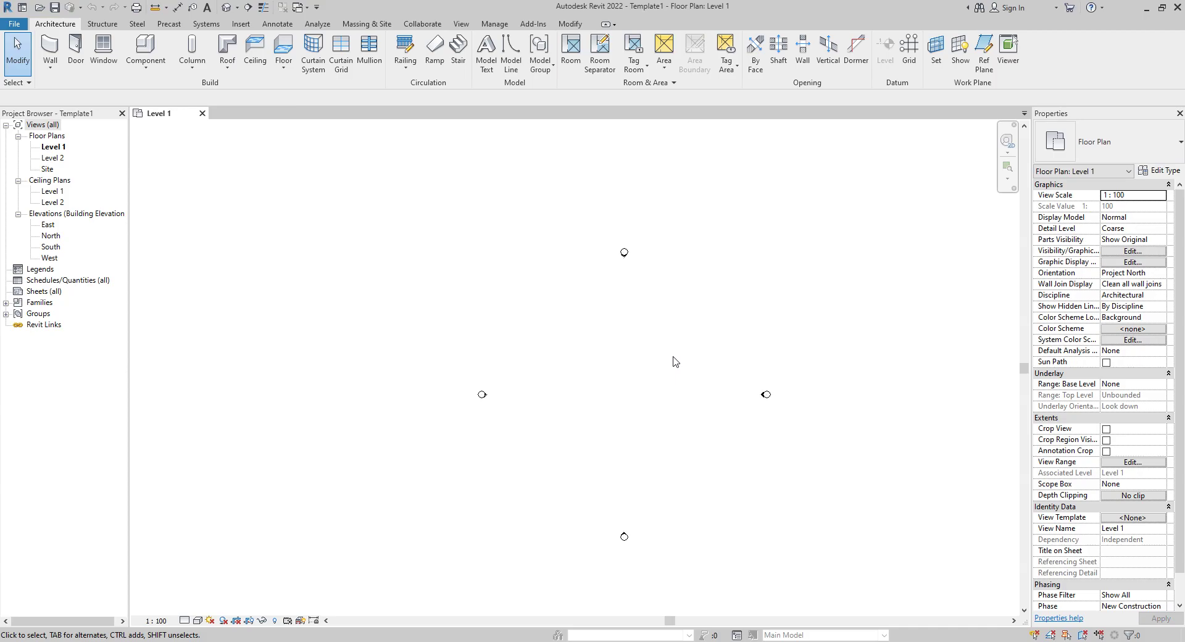
- Frame the Level 1 plan around the elevation markers and try window-selecting them
scroll(675, 361, down, 1)
mouse_move(594, 338)
middle_down()
mouse_move(447, 286)
mouse_move(466, 272)
mouse_move(504, 284)
middle_up()
scroll(312, 261, up, 2)
scroll(355, 264, up, 1)
drag(260, 224, 790, 539)
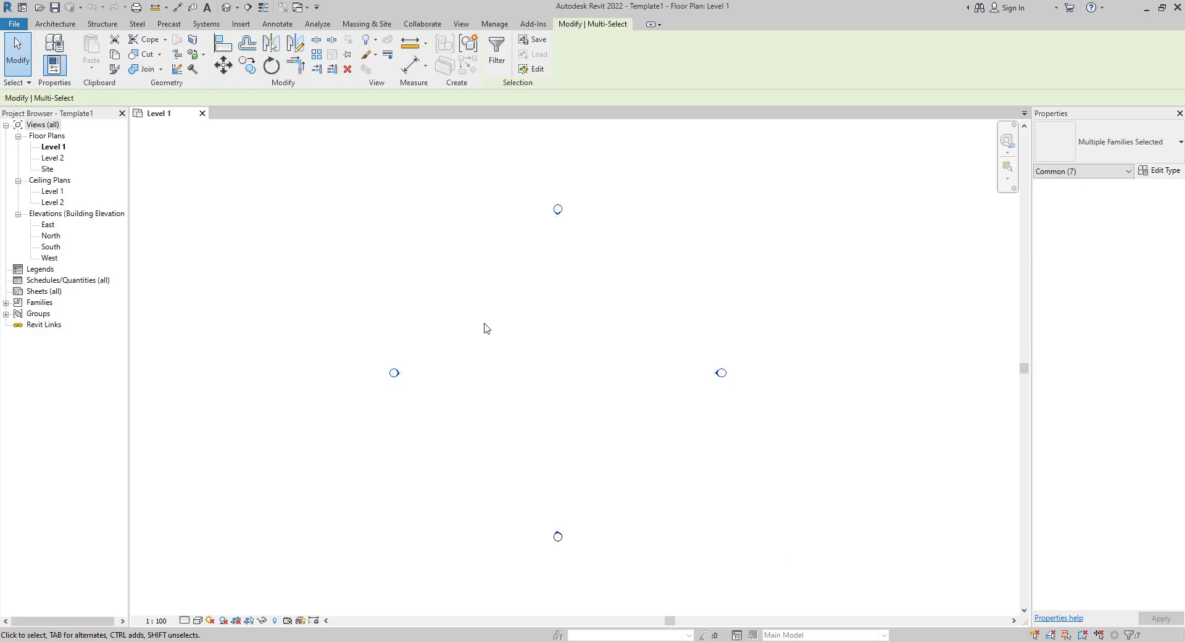
key(Escape)
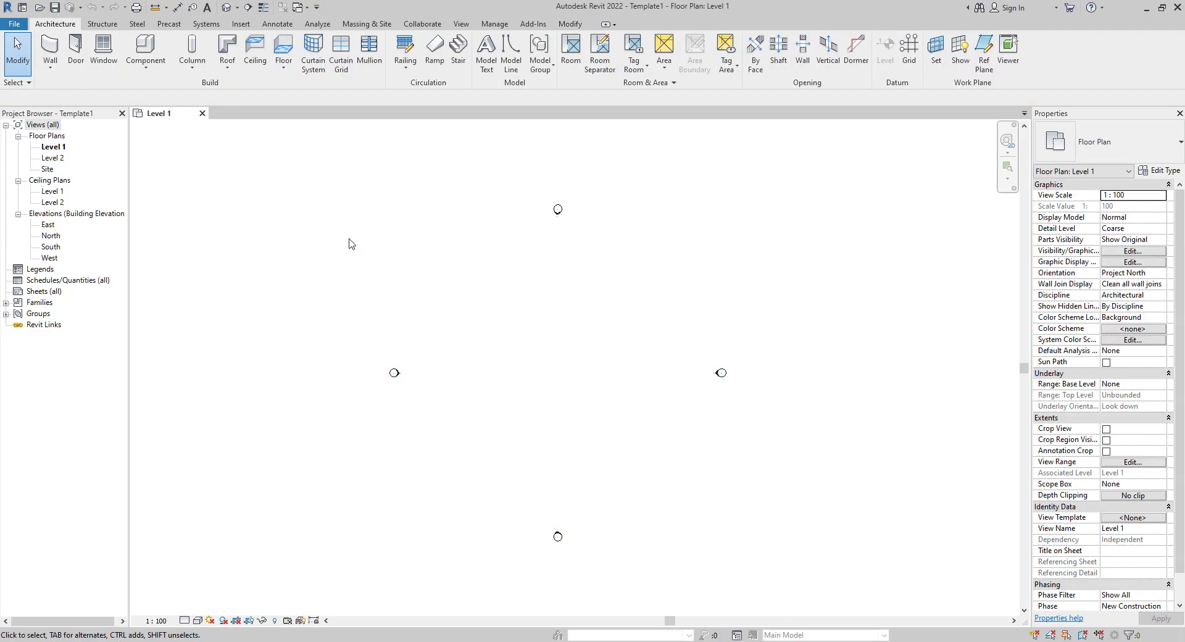
drag(345, 222, 833, 577)
key(Escape)
- Refine the selection window until all four elevation markers are selected
drag(321, 178, 863, 583)
key(Escape)
drag(479, 246, 780, 480)
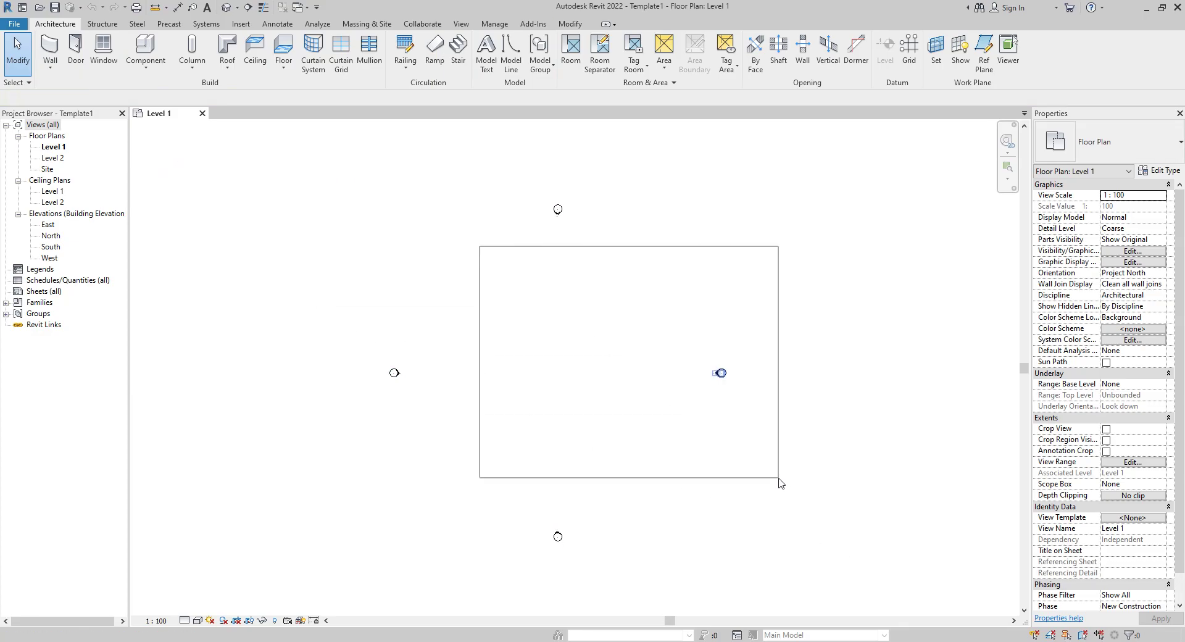
drag(331, 178, 776, 563)
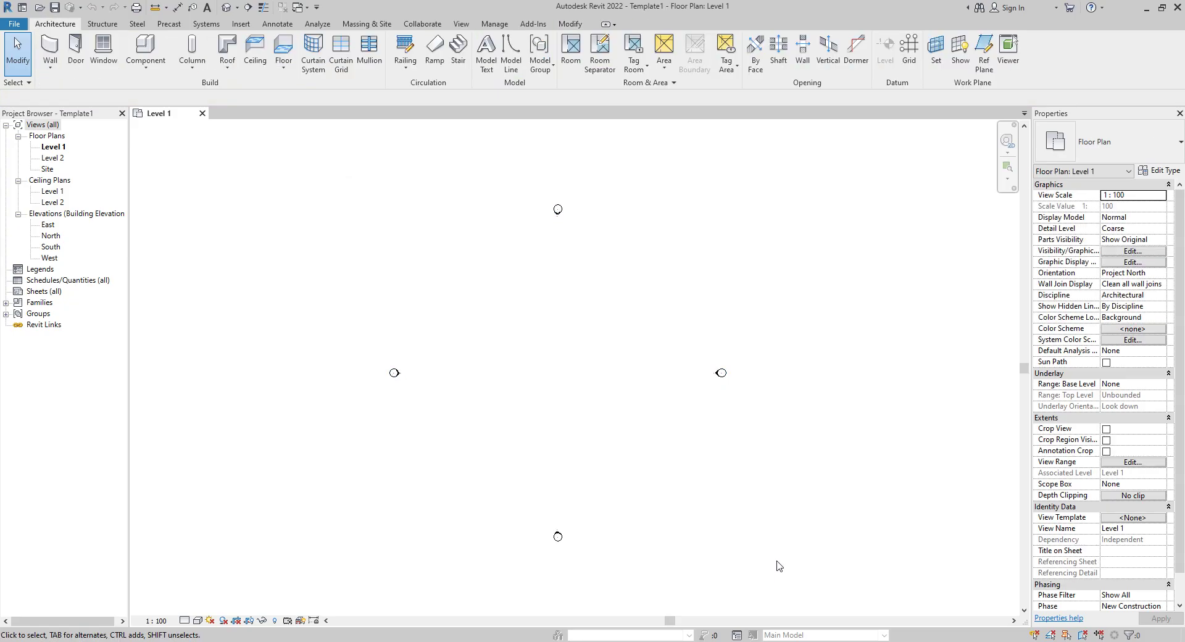
drag(294, 217, 790, 576)
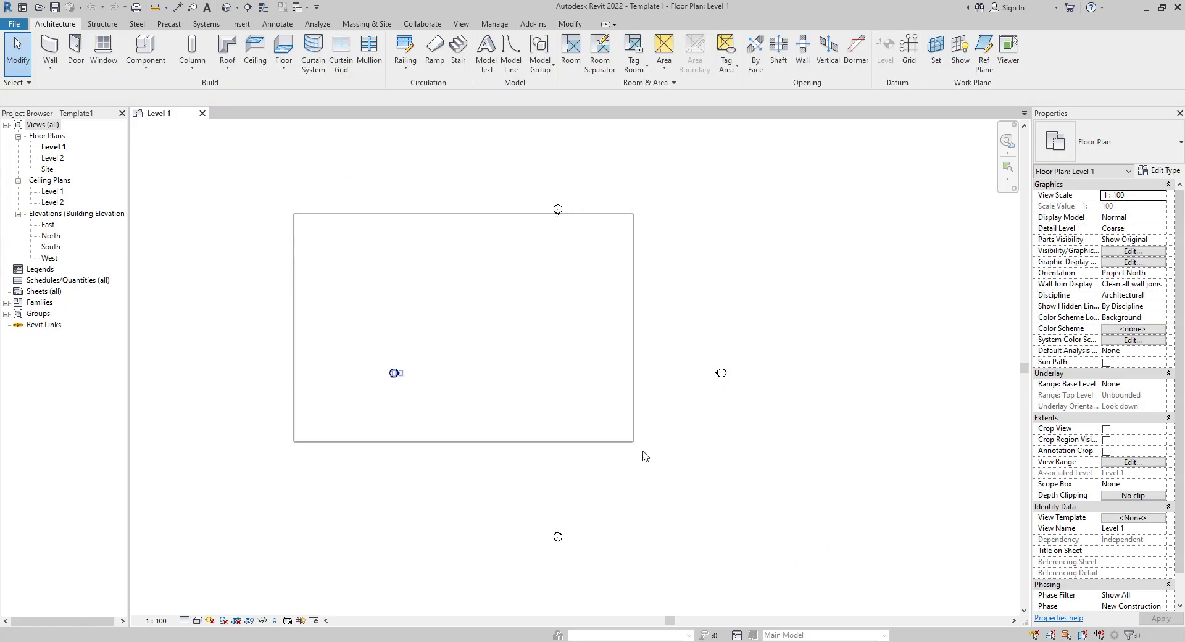
drag(367, 215, 788, 591)
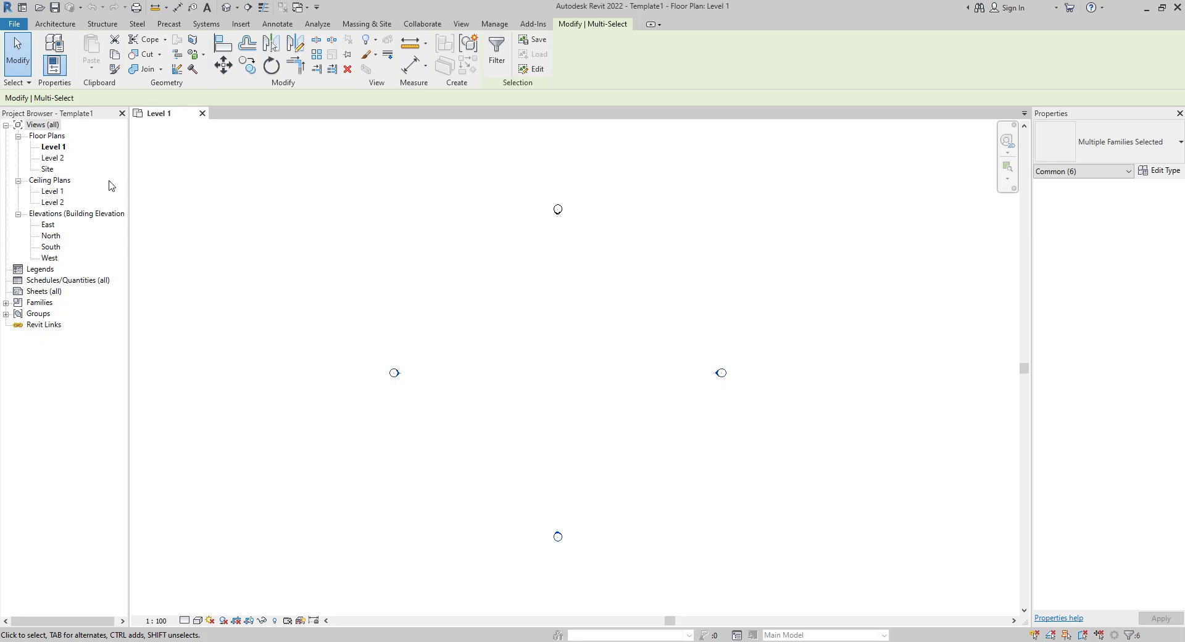
- Delete the Site floor plan view in the Project Browser, leaving Level 1 and Level 2
click(52, 171)
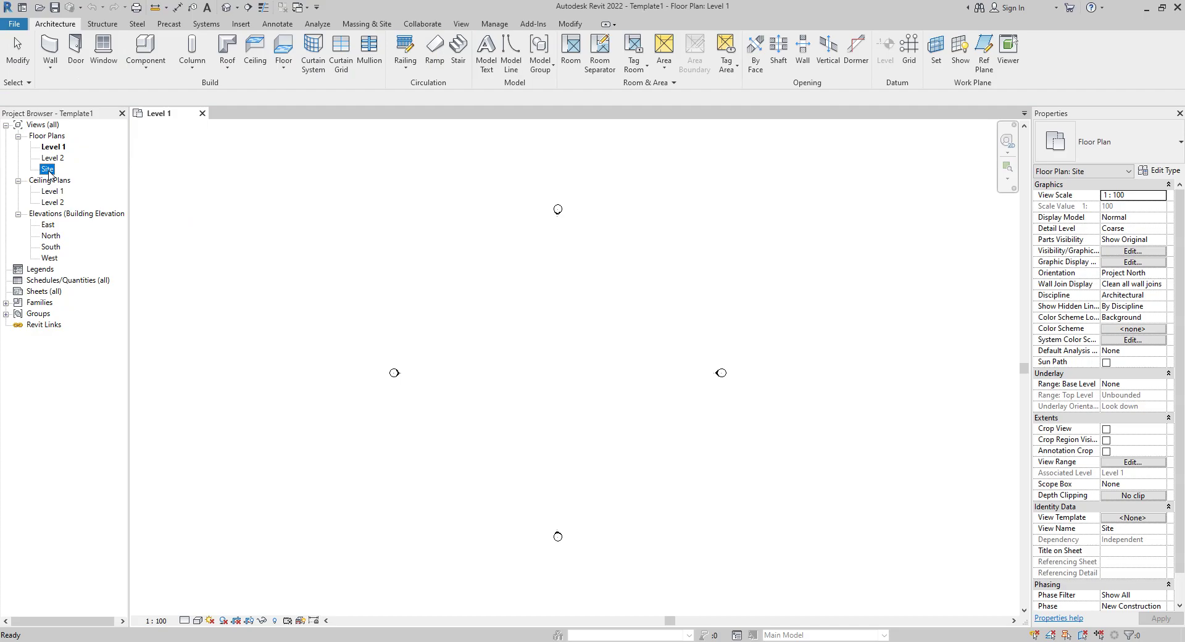
right_click(49, 173)
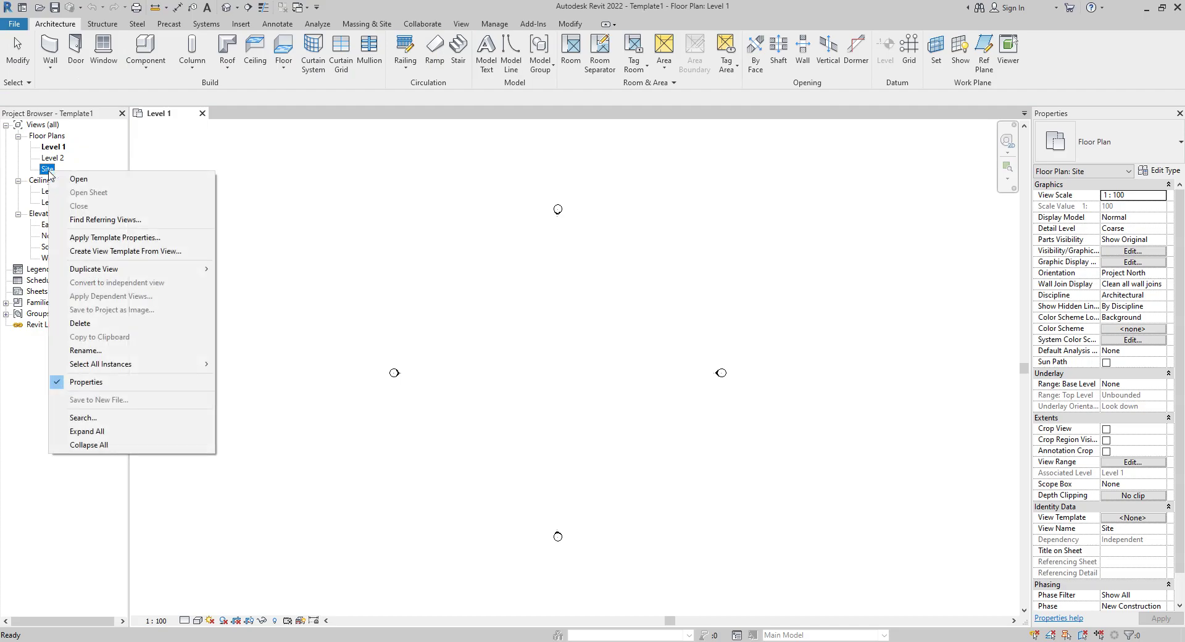
click(101, 324)
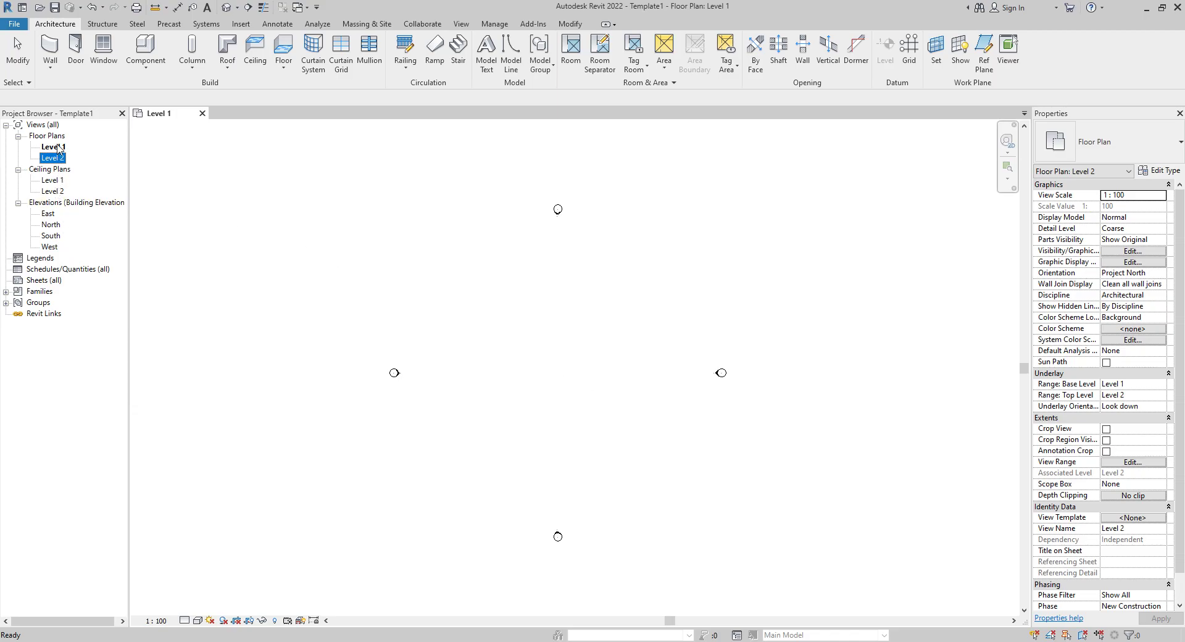
click(697, 390)
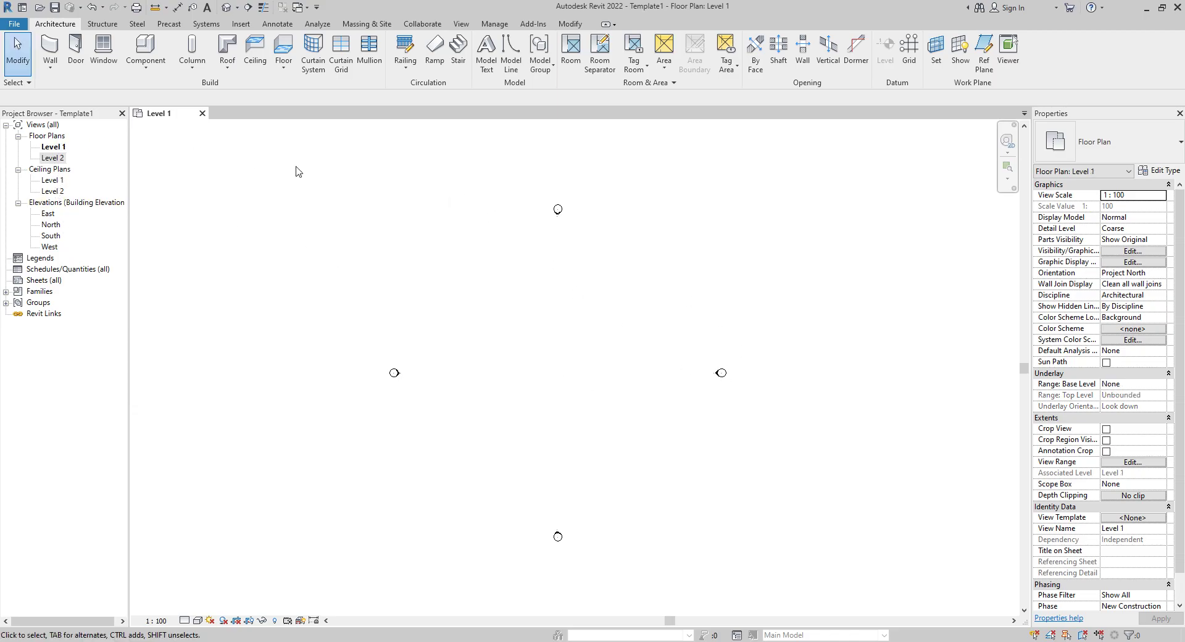
- Save the project as a template named 'REVIT TEMPLATE GENERAL' on the Desktop
click(21, 25)
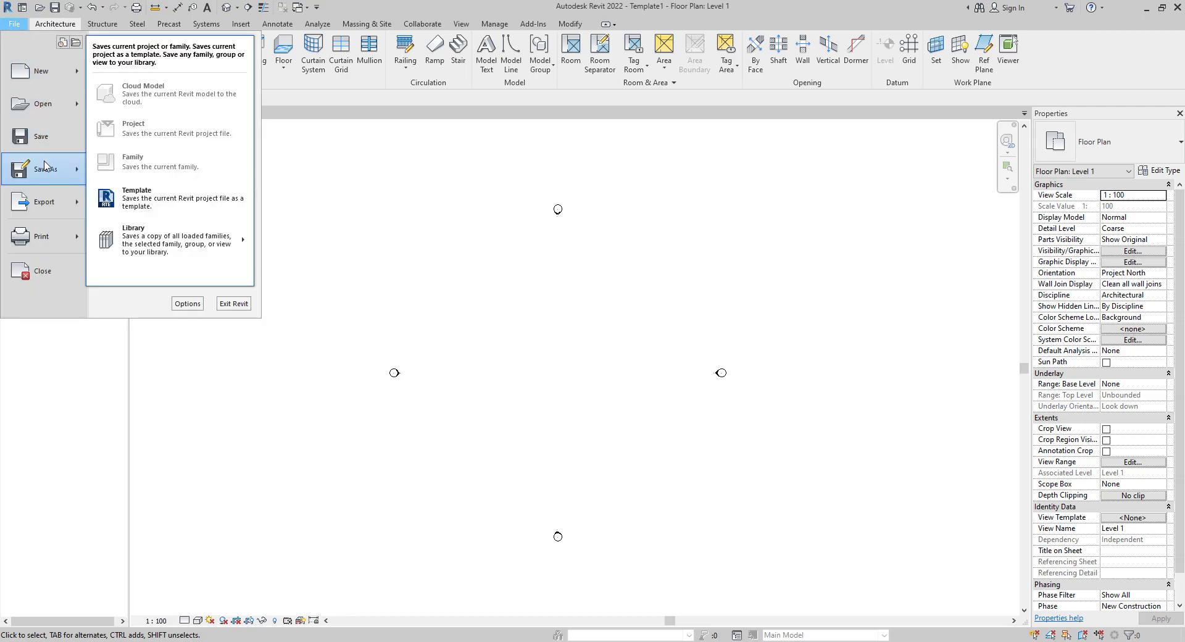
mouse_move(43, 169)
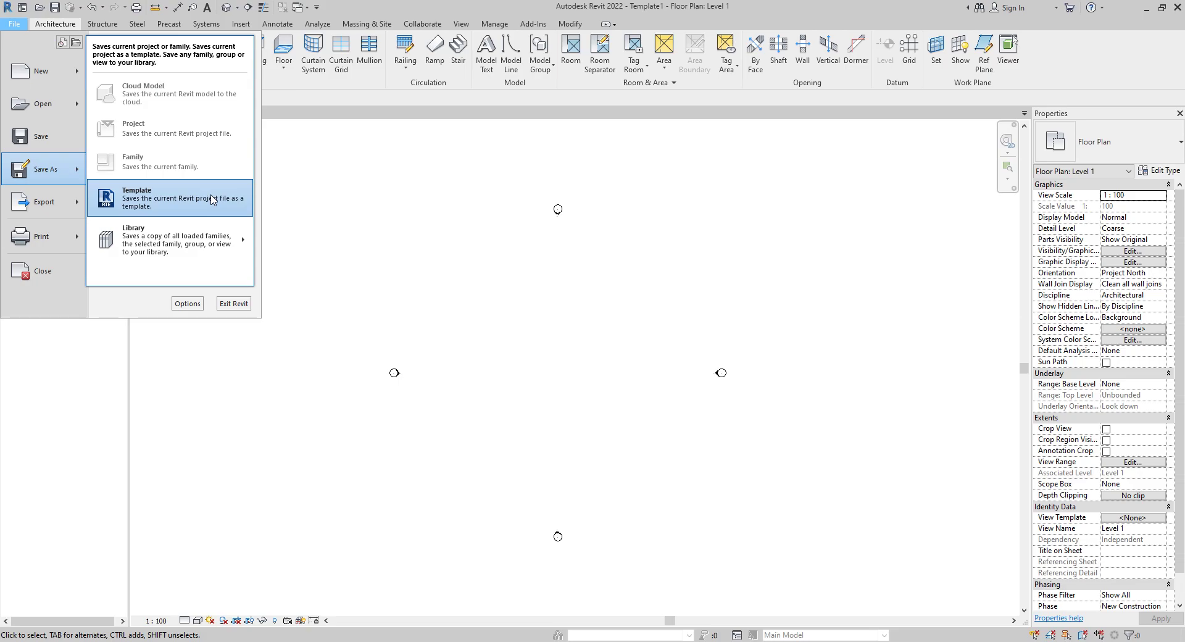
click(212, 199)
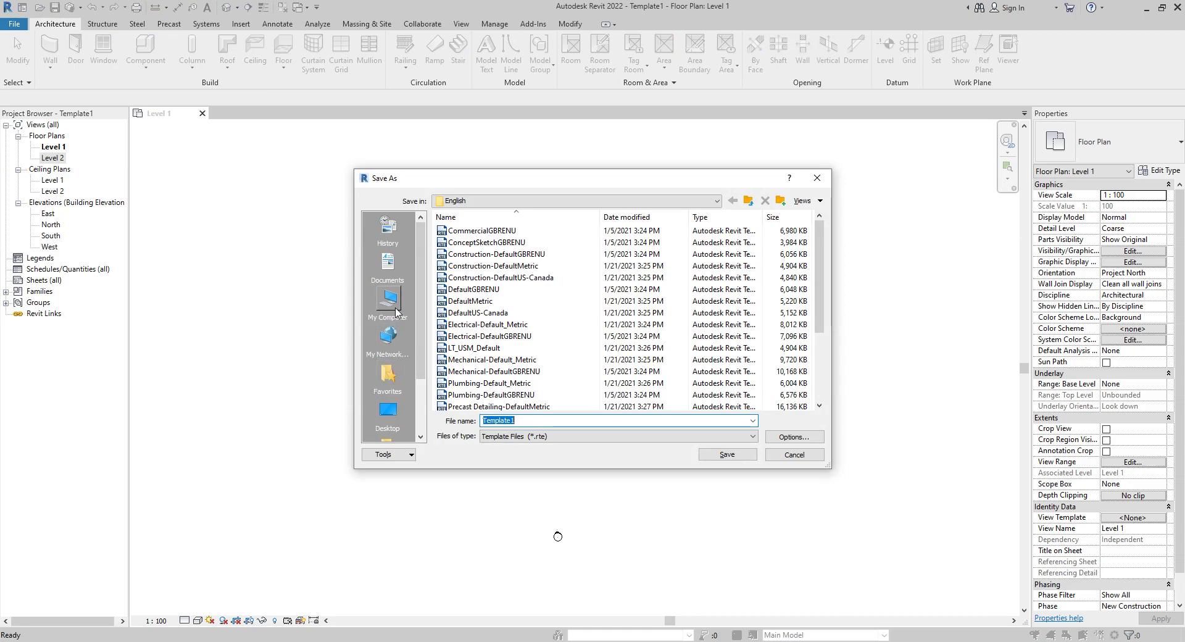
click(396, 424)
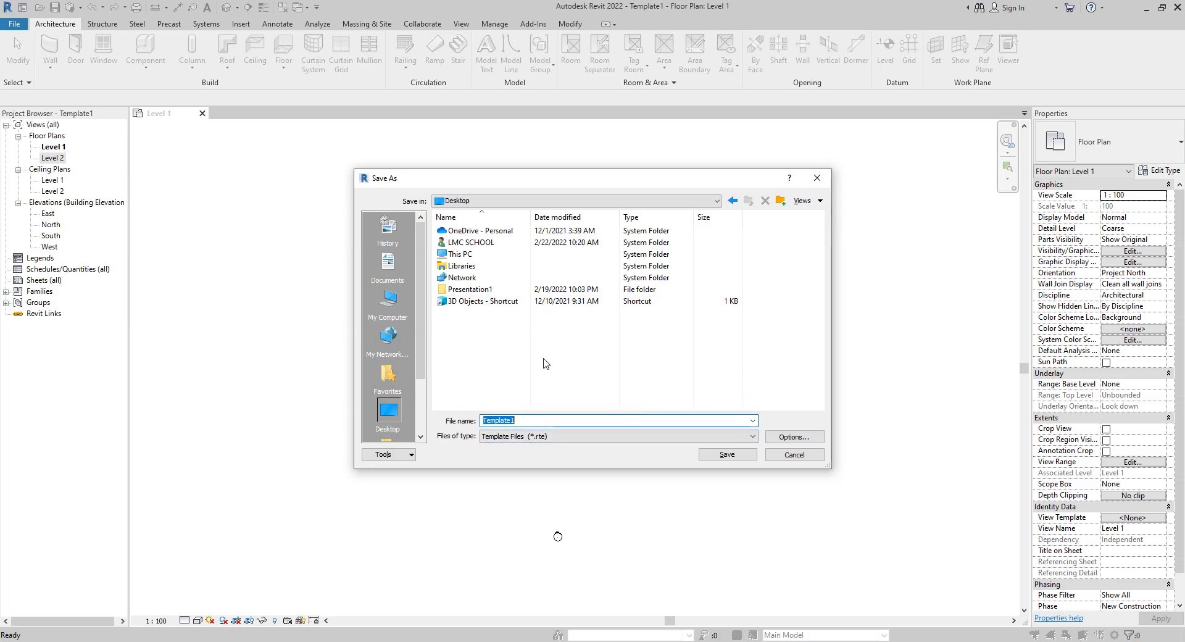
text(REVIT TE)
text(M)
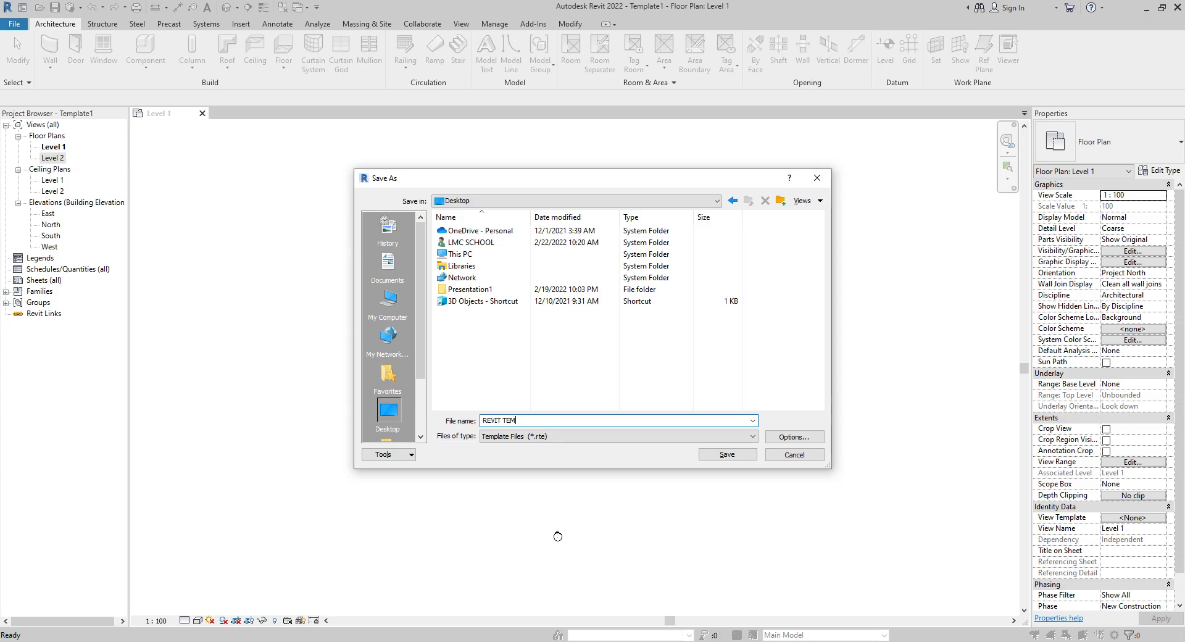
text(PLATE GENERAL)
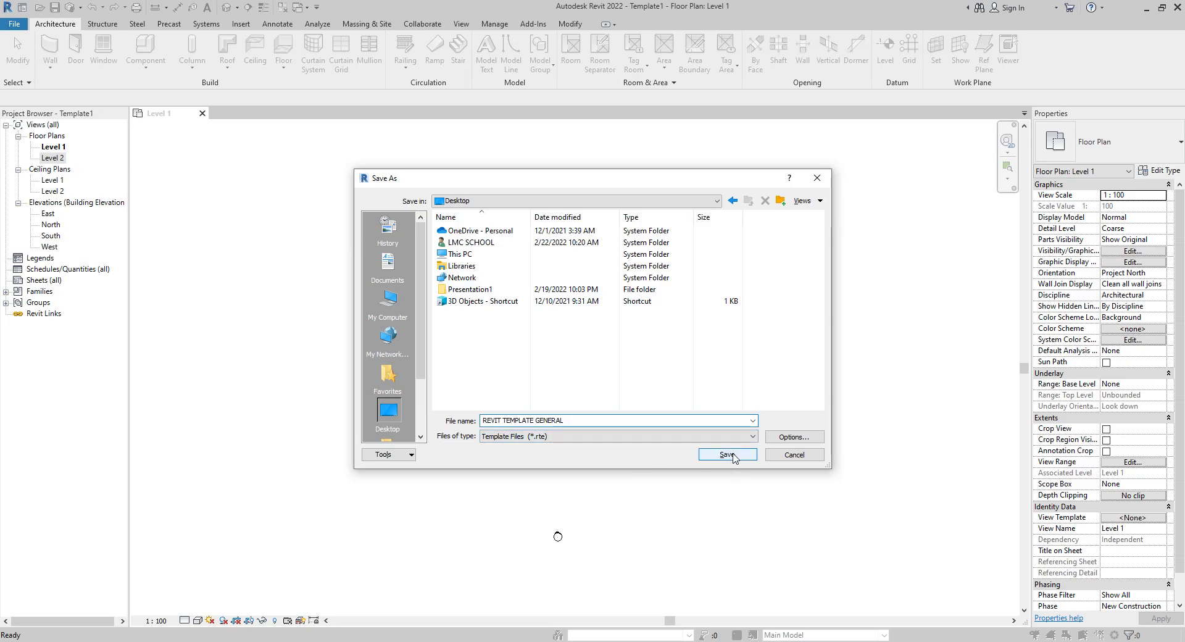
click(727, 455)
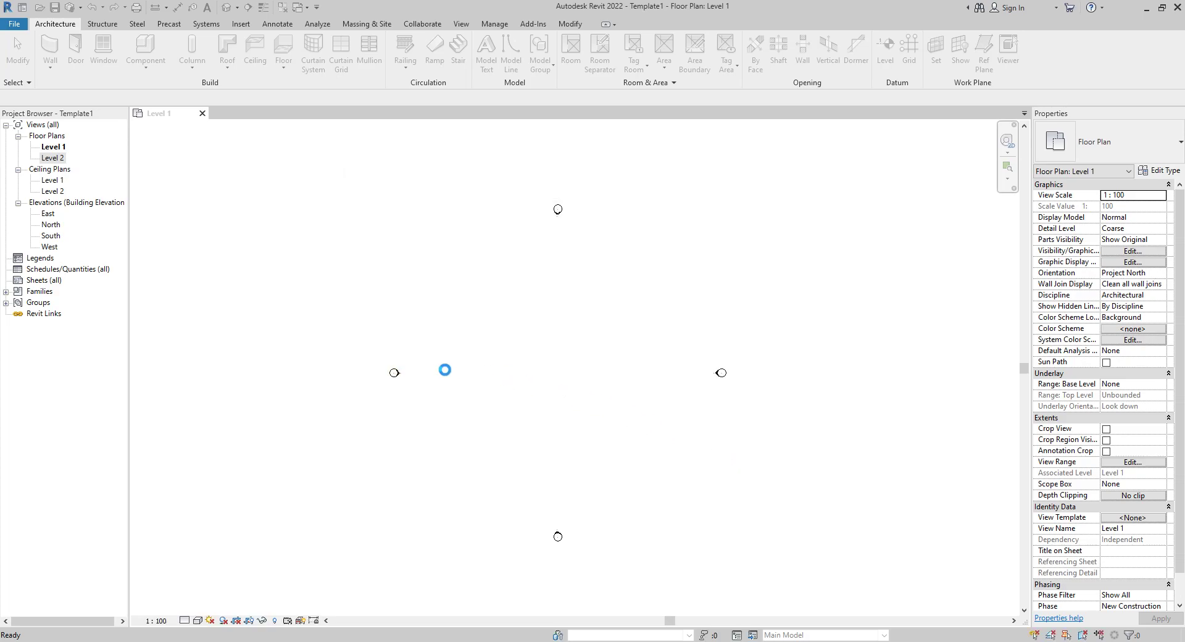